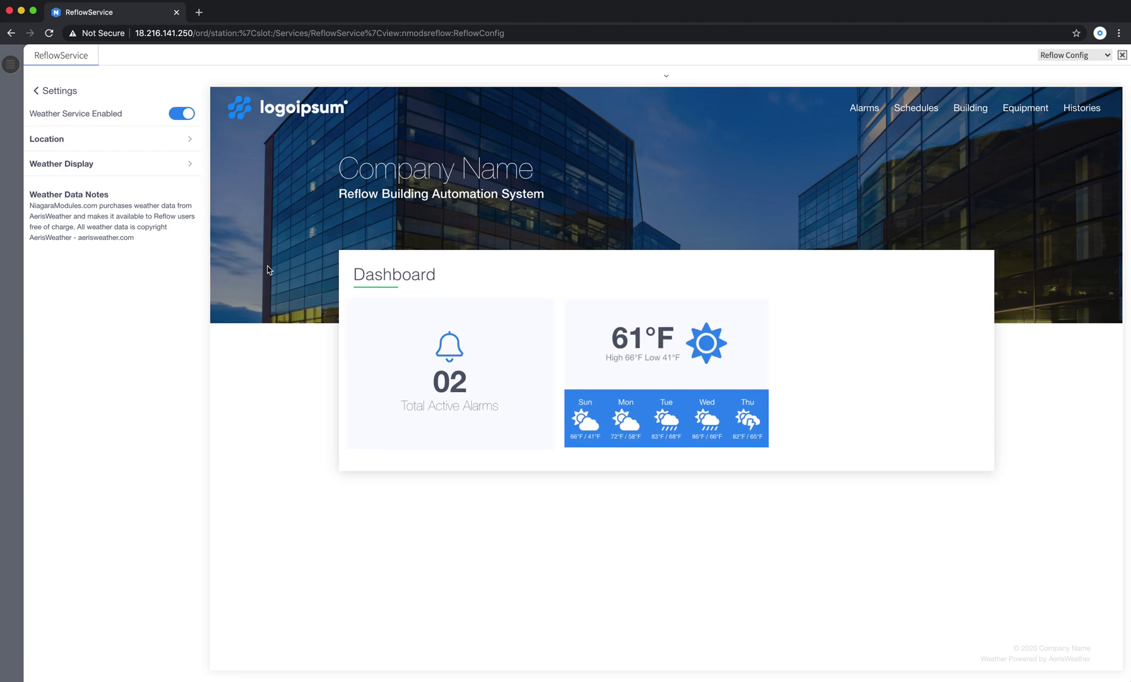
Turn the weather service off and back on
click(183, 115)
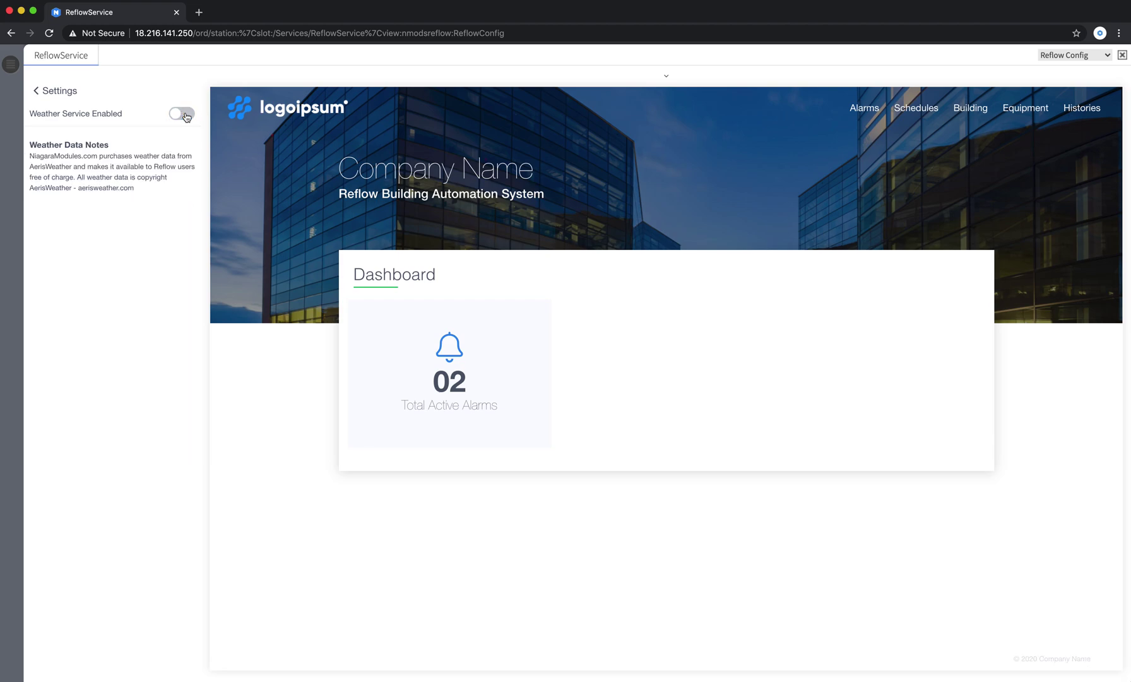
click(184, 114)
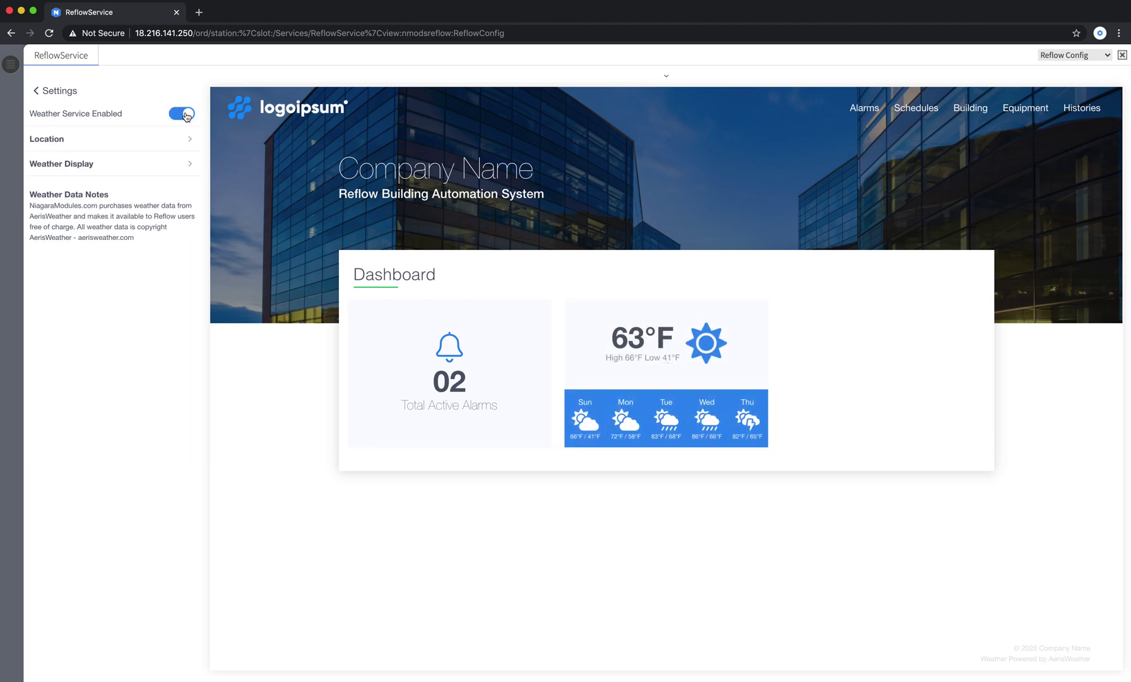
In the weather location settings, try the Latitude & Longitude and Zip Code lookups, and select City, State and/or Country
click(115, 141)
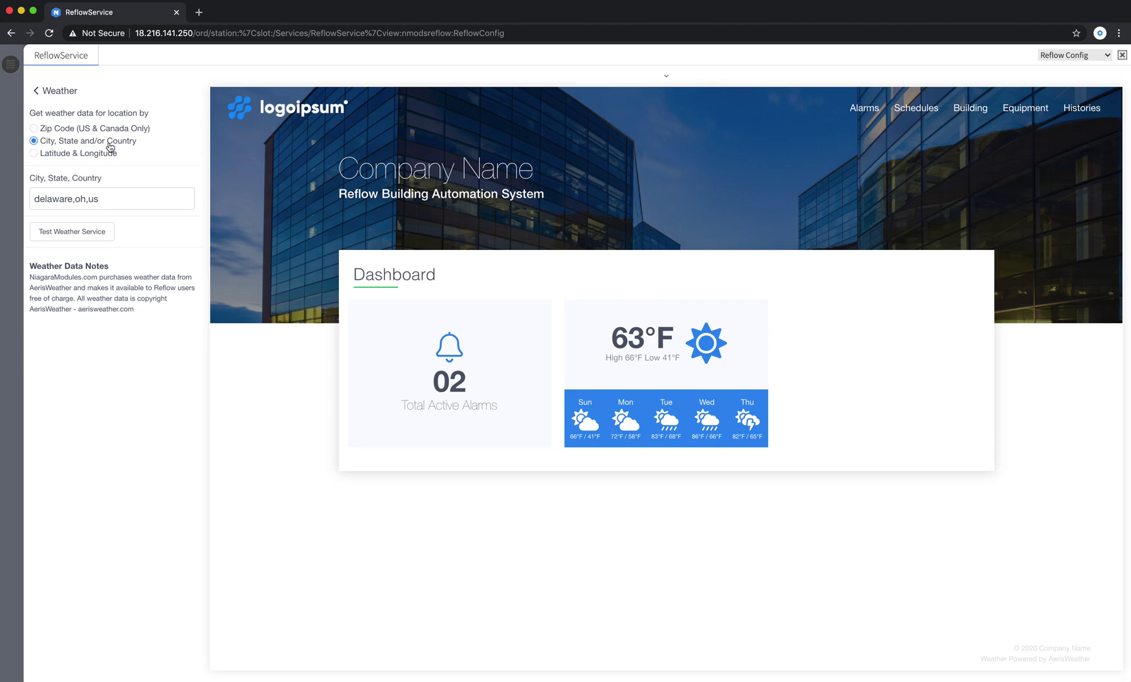
click(34, 154)
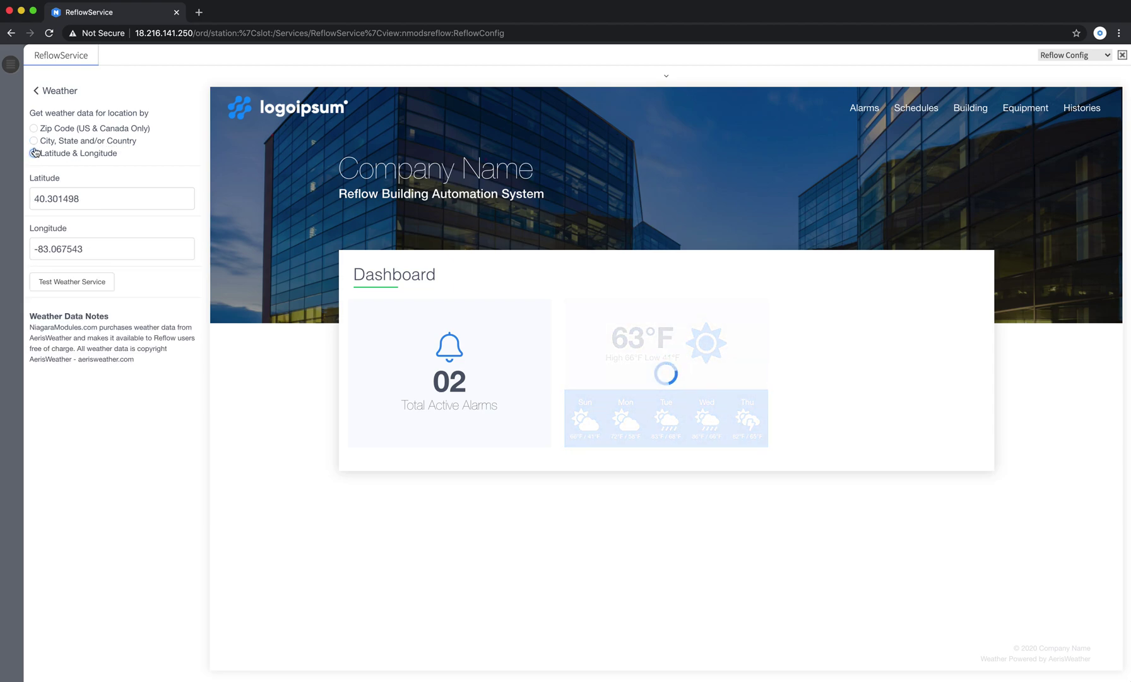
click(34, 141)
click(34, 128)
click(34, 141)
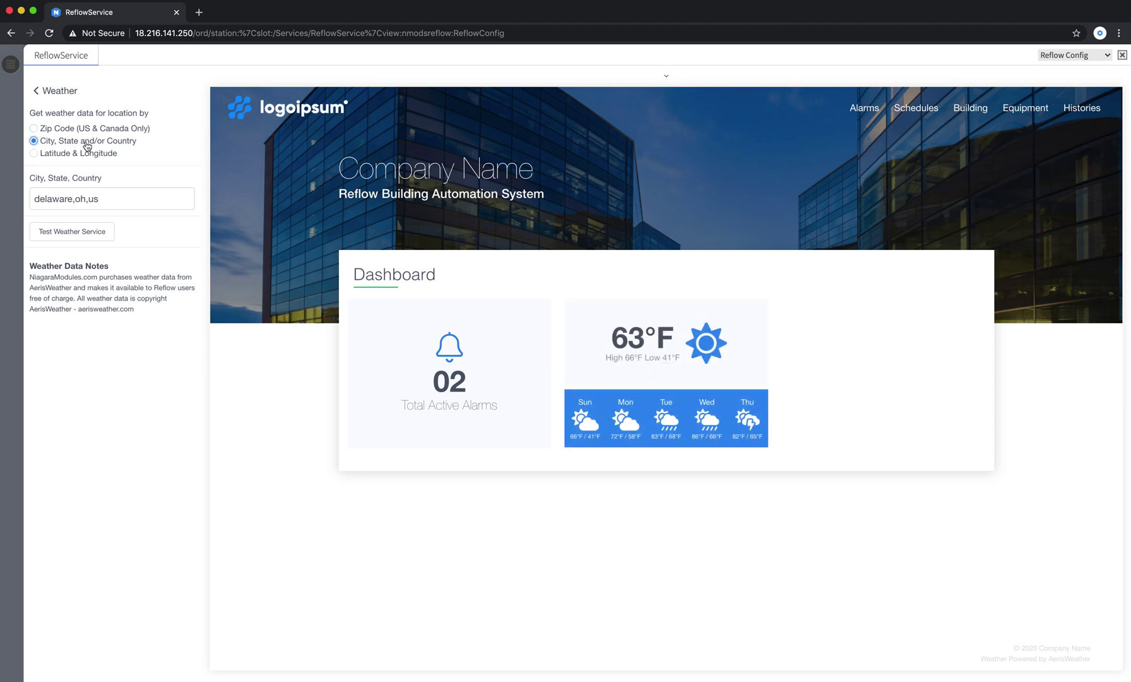
Test the weather service for the location delaware,oh,us, review the returned location and conditions, and leave the location settings
click(57, 196)
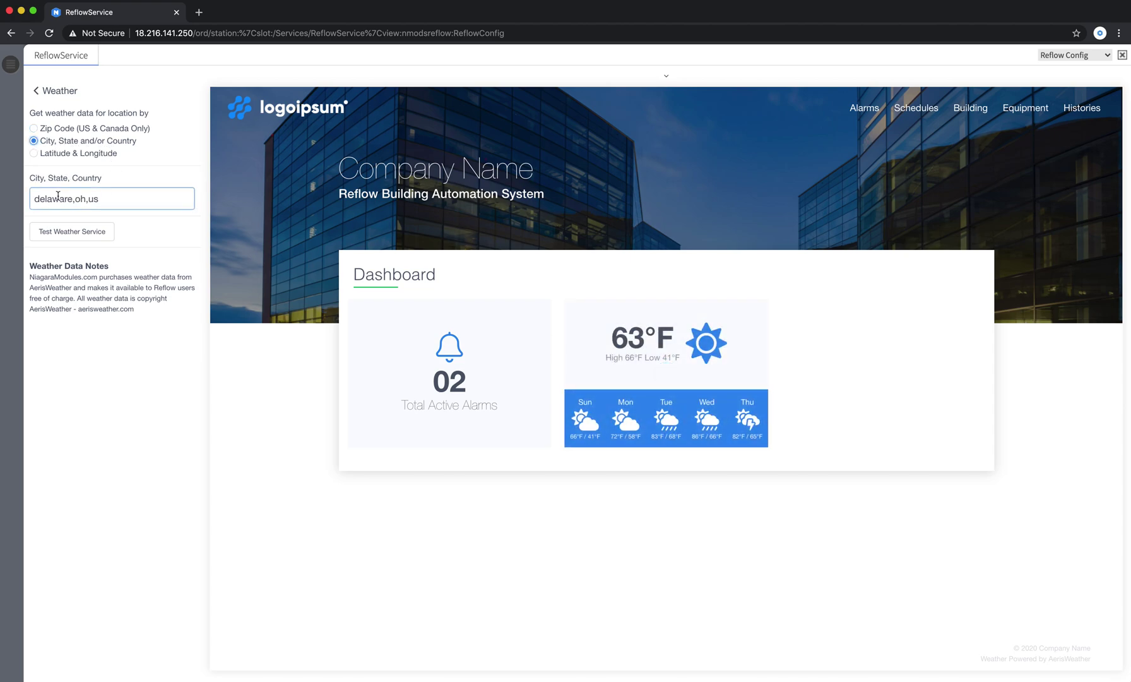
click(55, 169)
click(60, 203)
click(106, 198)
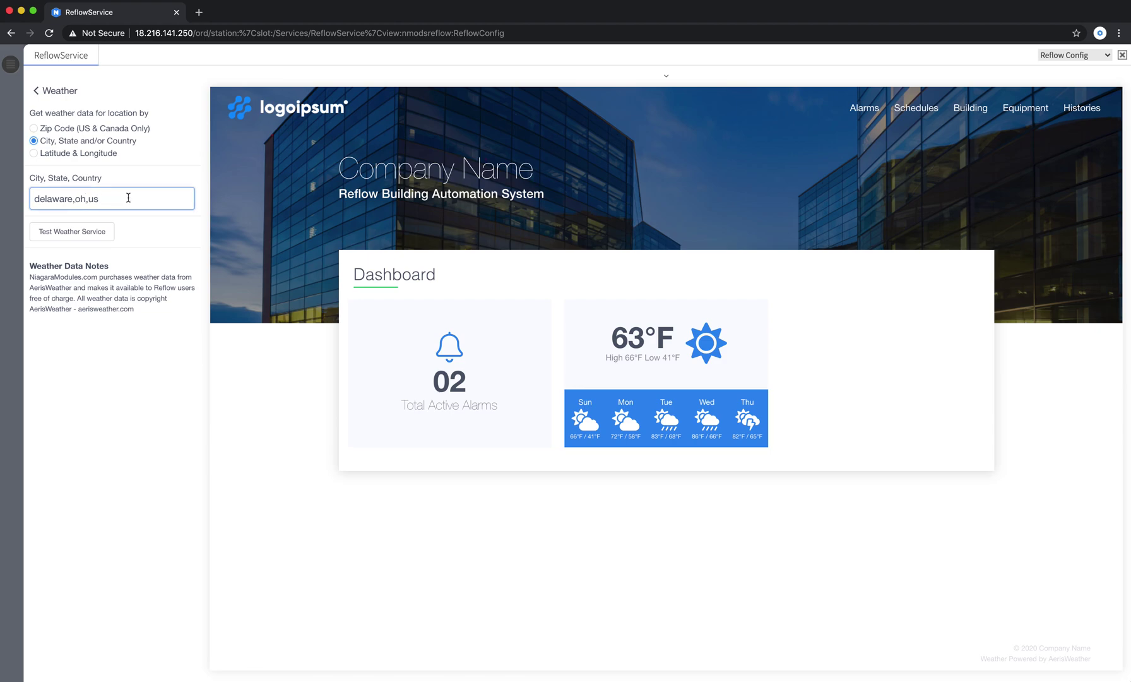
click(71, 239)
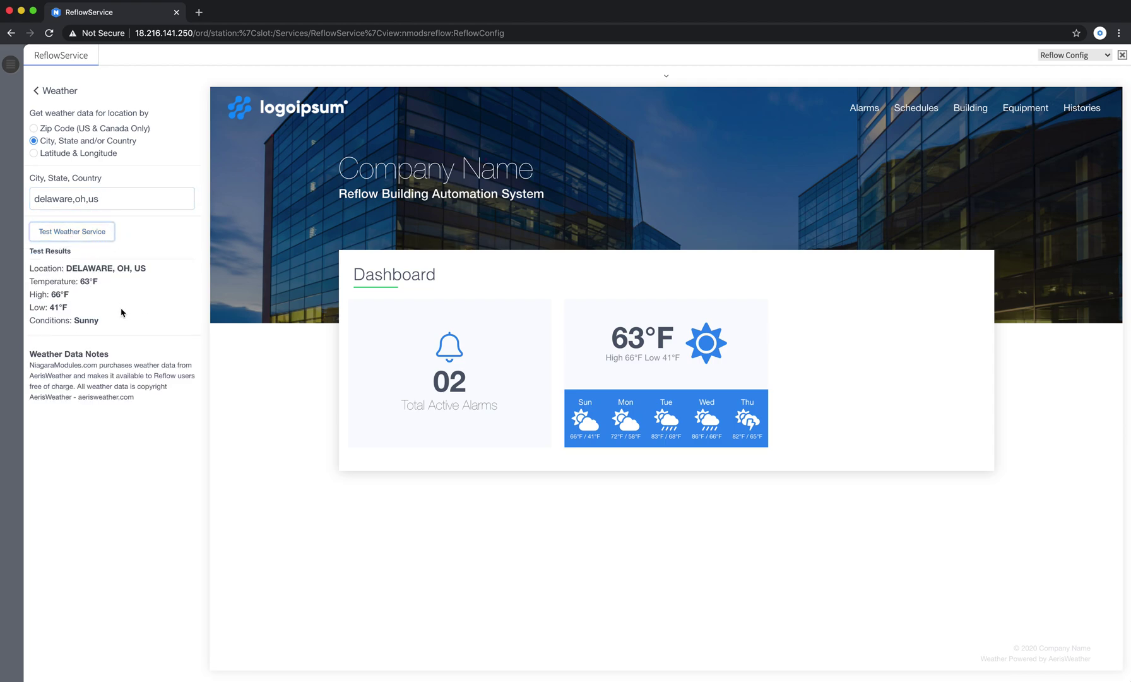
drag(145, 266, 41, 266)
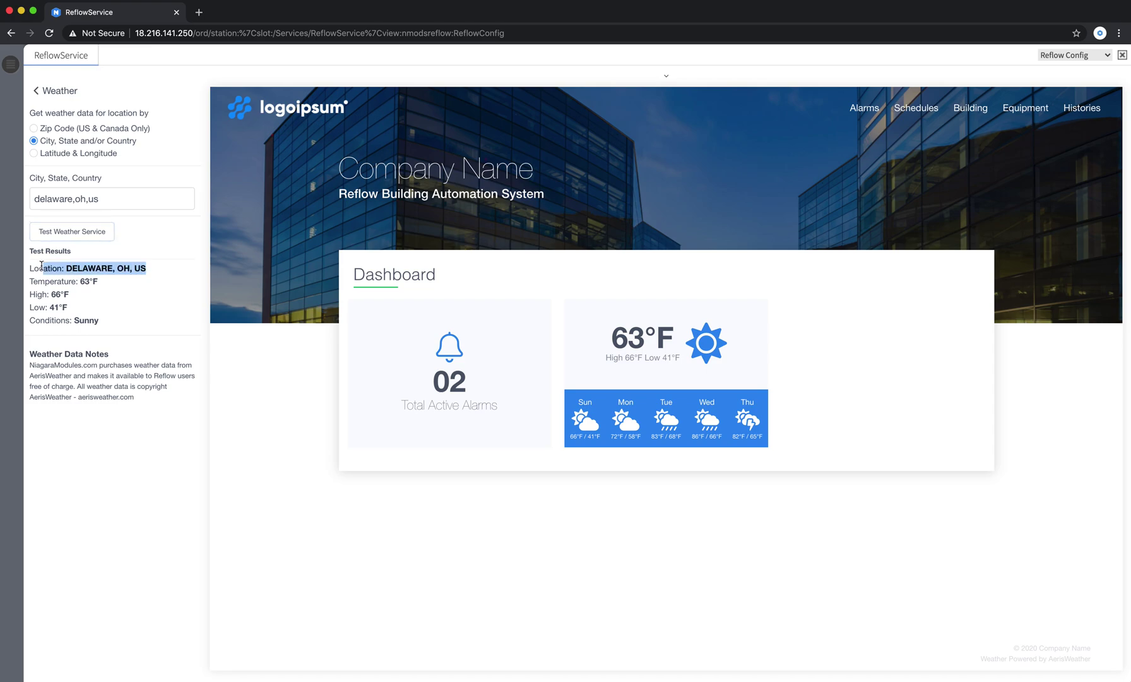
click(105, 293)
drag(105, 322, 67, 279)
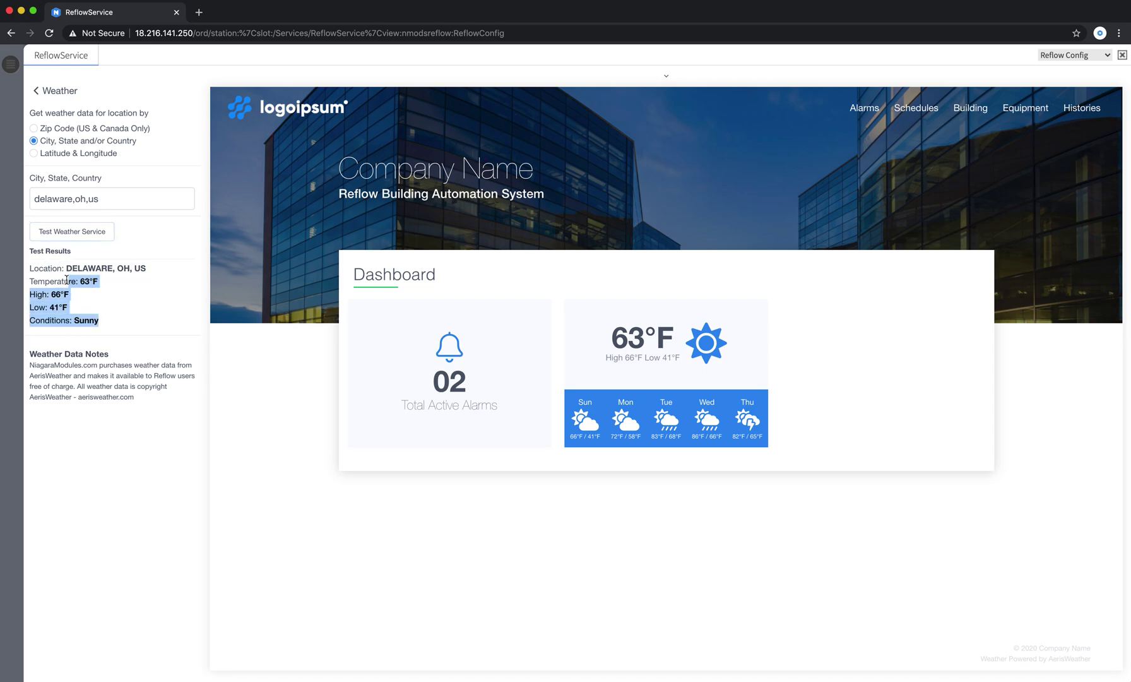
click(121, 291)
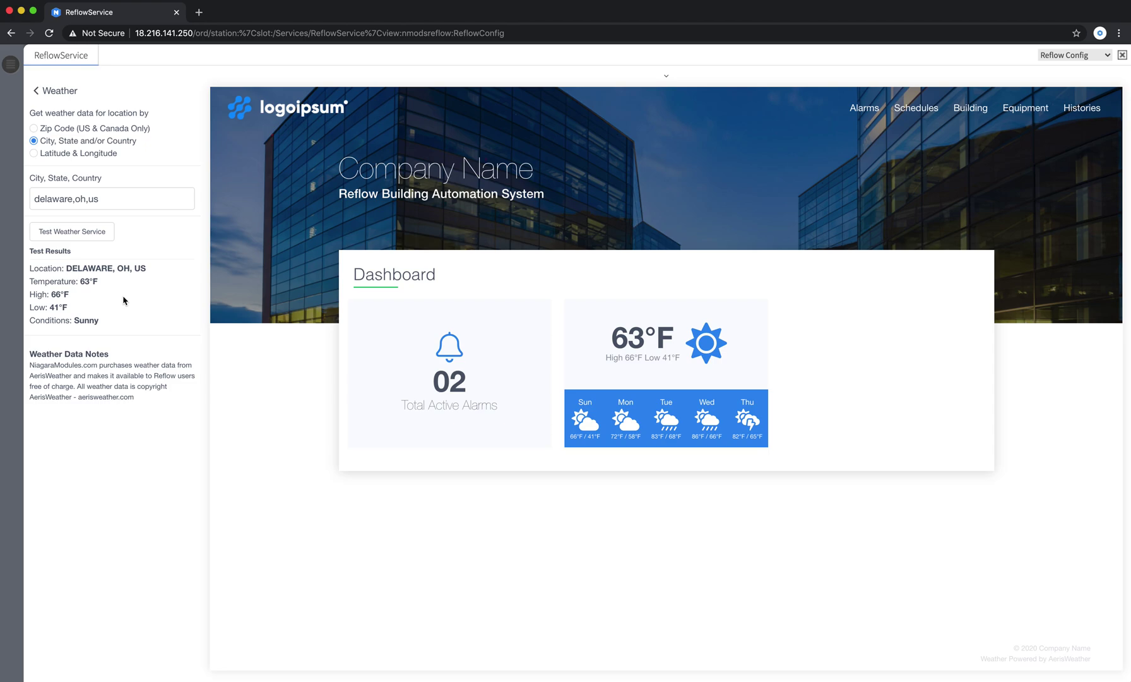
click(38, 91)
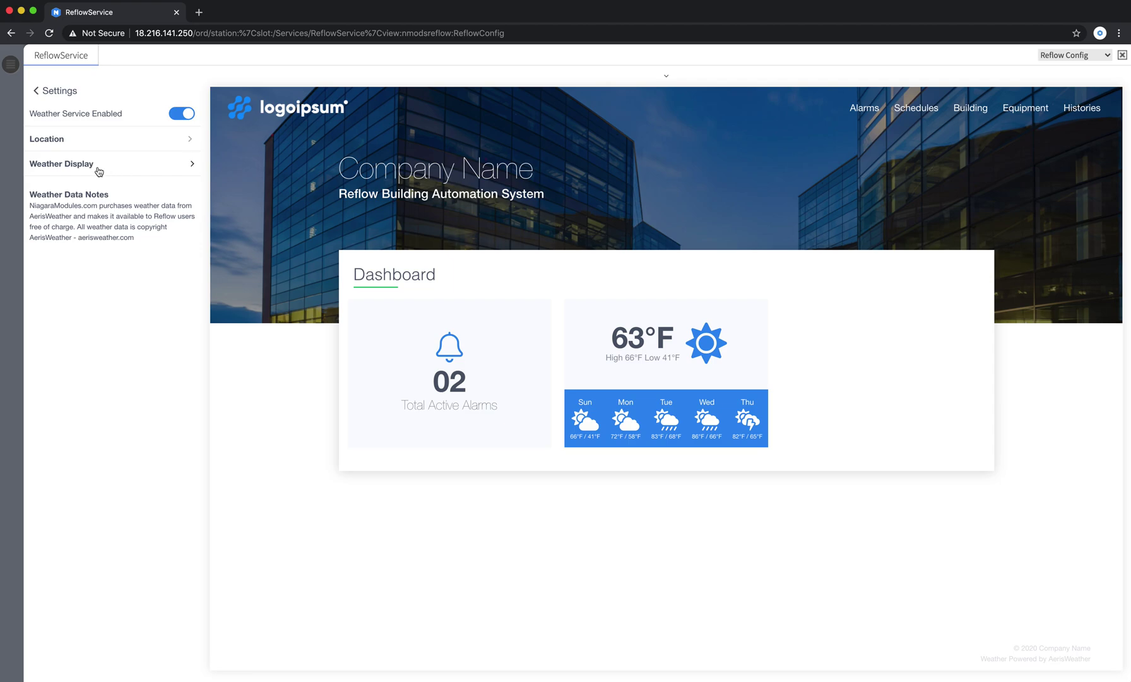
Open the weather display settings and switch the units to Metric and back to Imperial
click(98, 167)
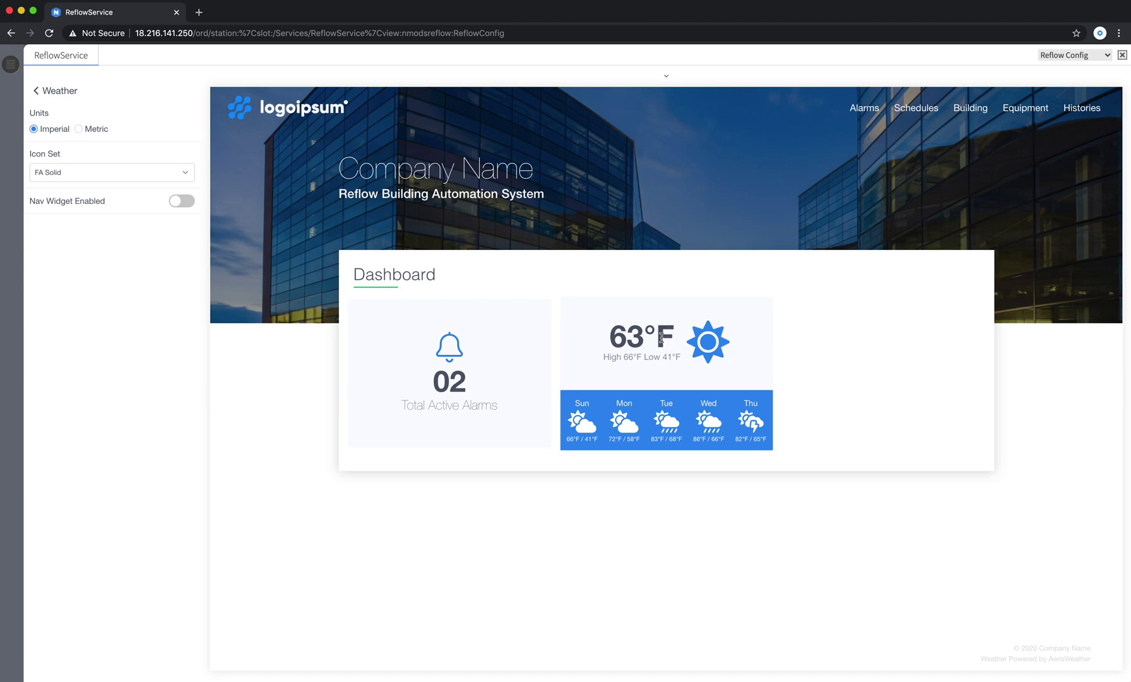
click(80, 129)
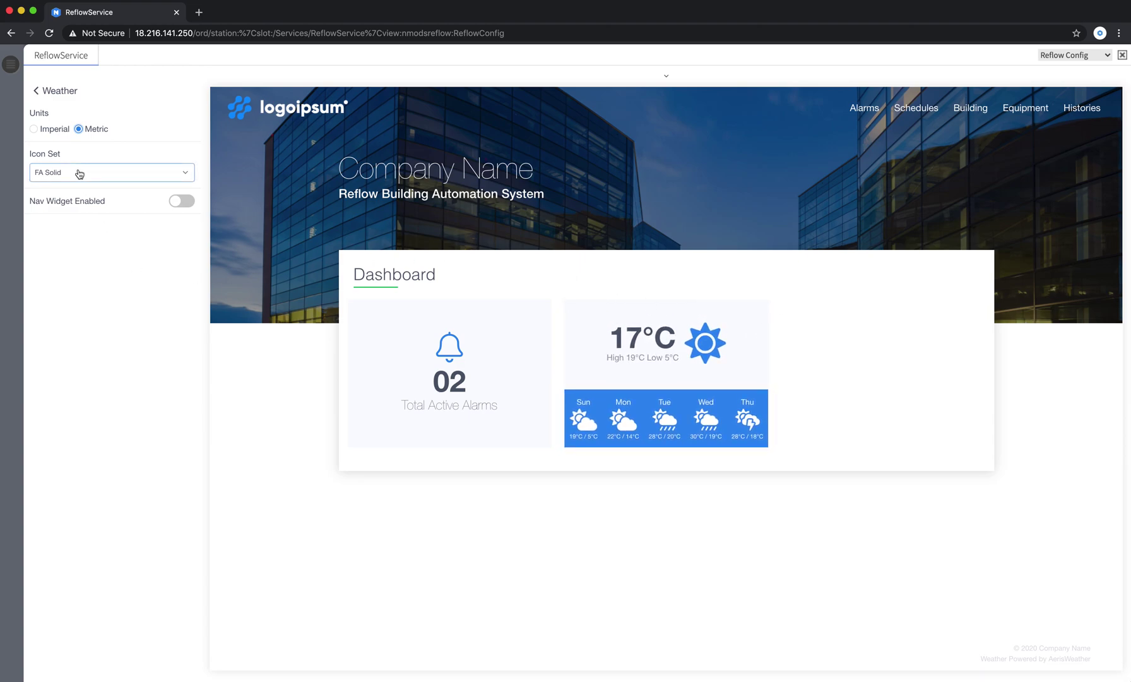
click(45, 130)
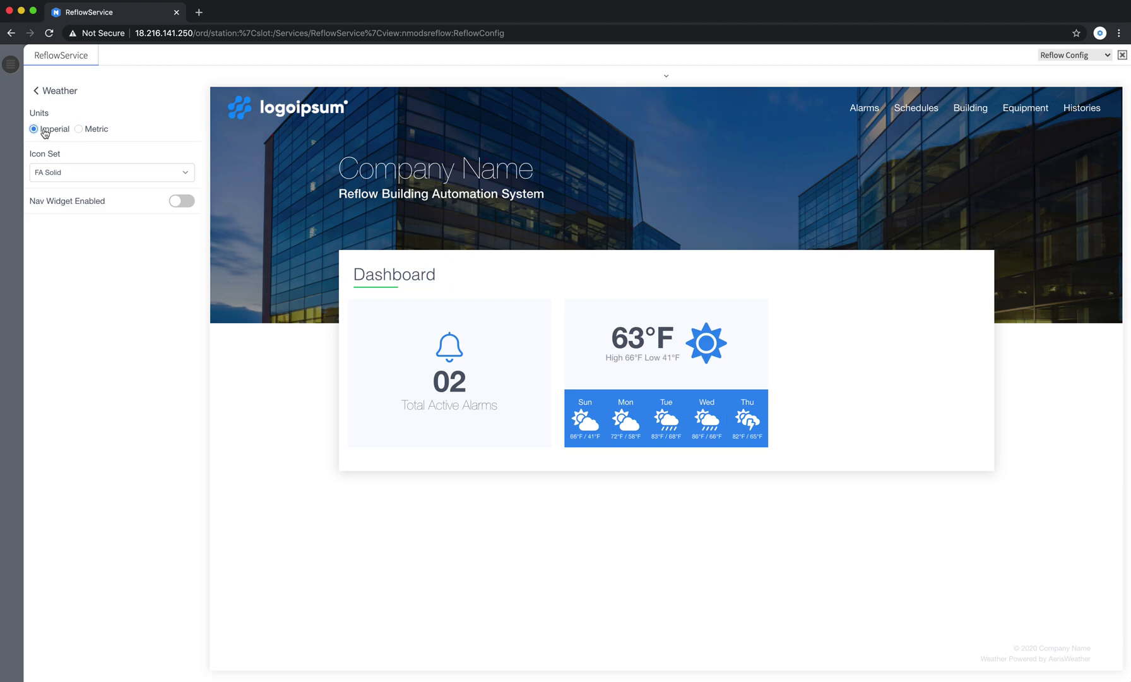
Preview the FA Regular, FA Solid and FA Light weather icon sets on the dashboard widget
click(88, 176)
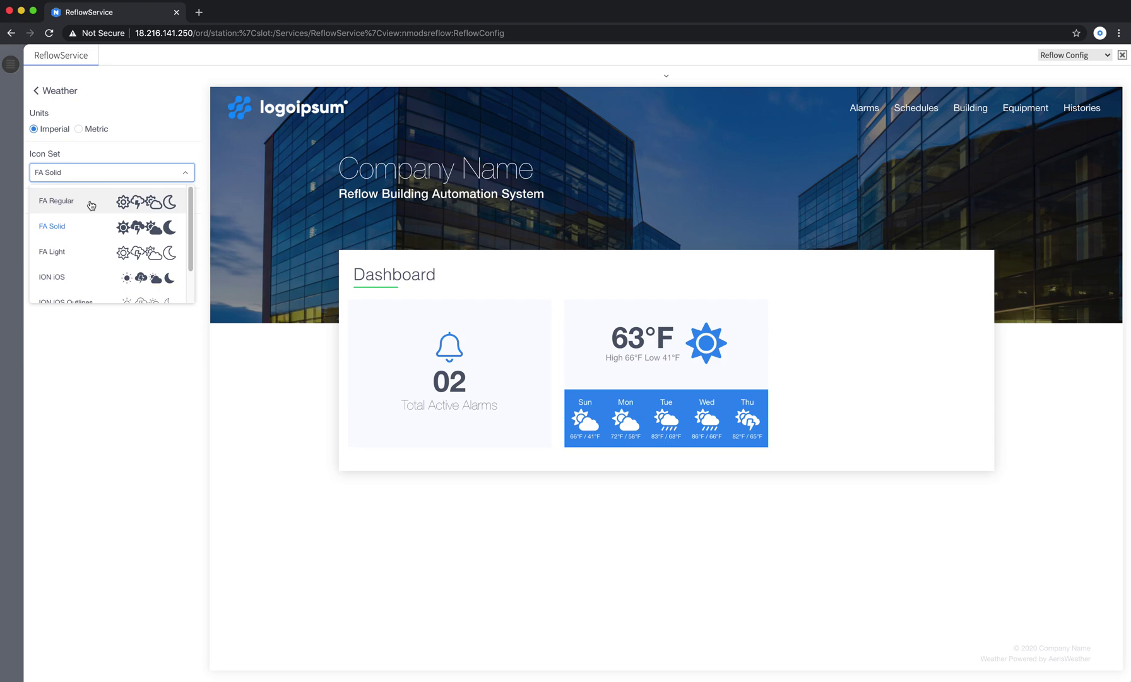
click(91, 205)
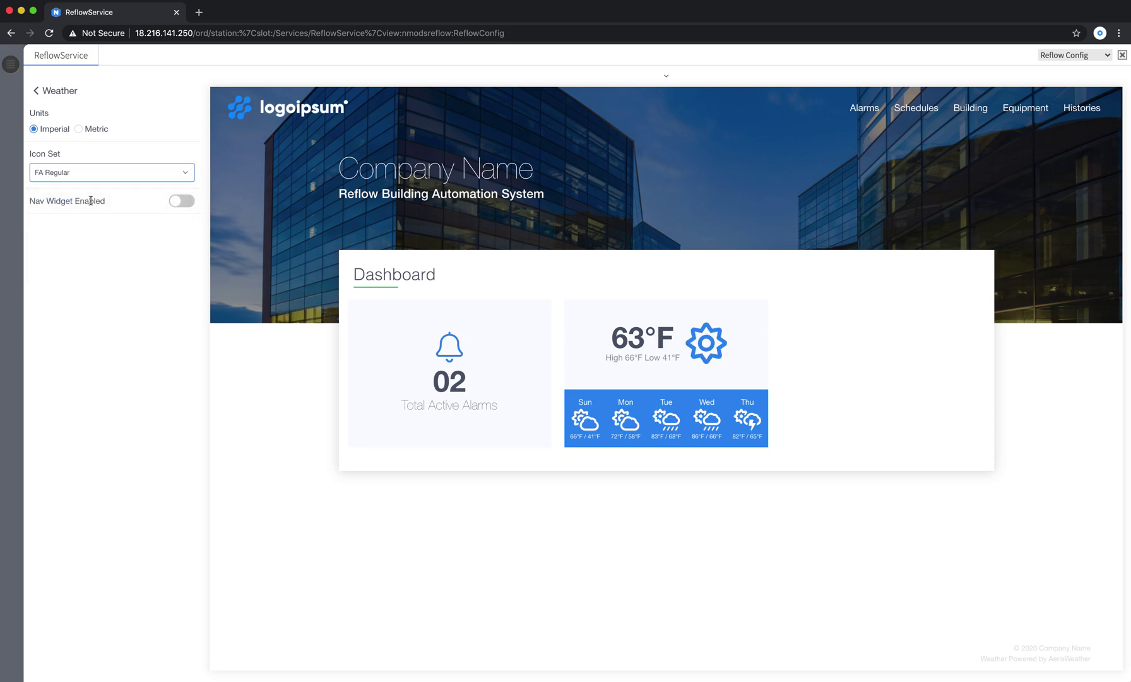
click(104, 175)
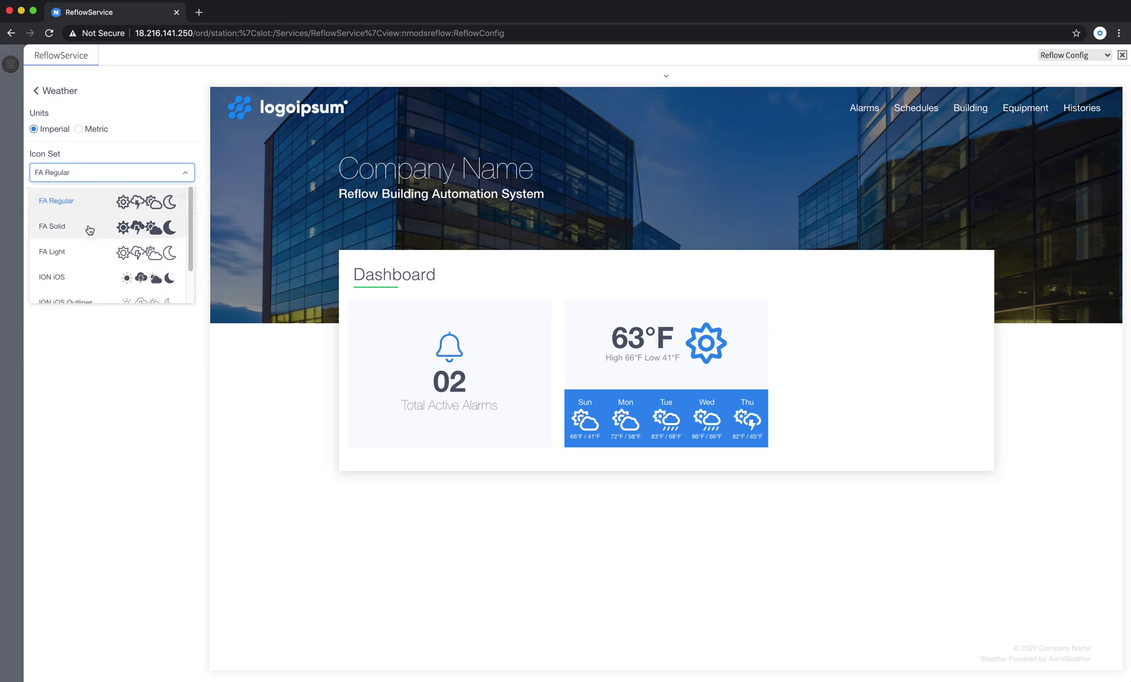
click(89, 230)
click(105, 172)
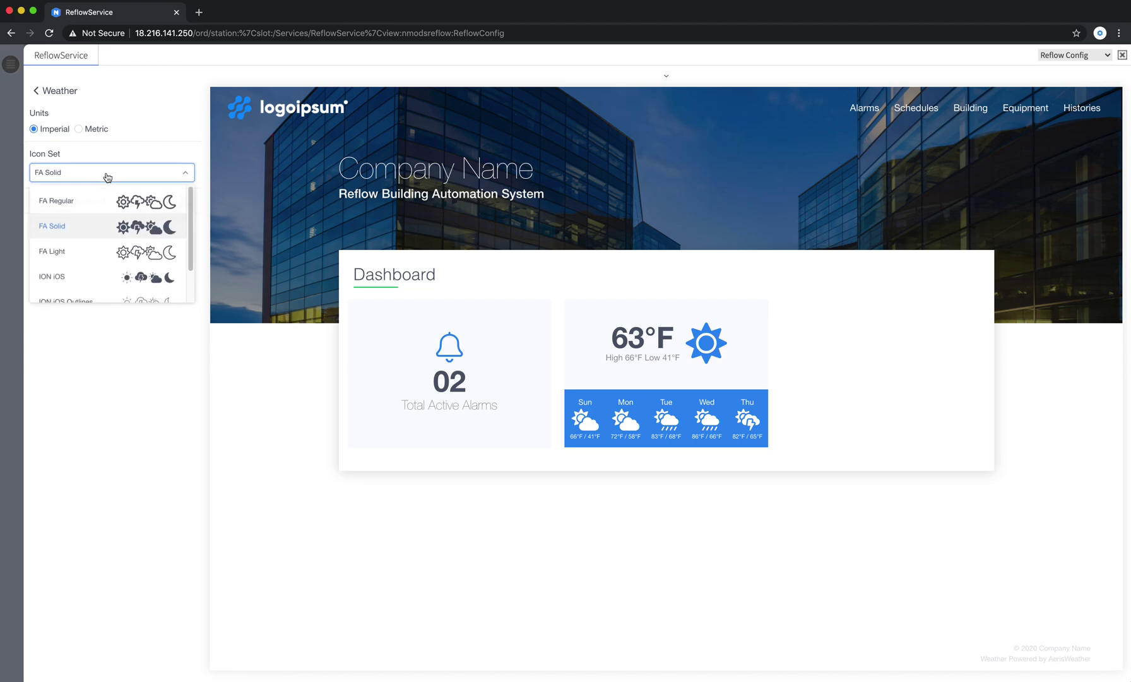
click(75, 253)
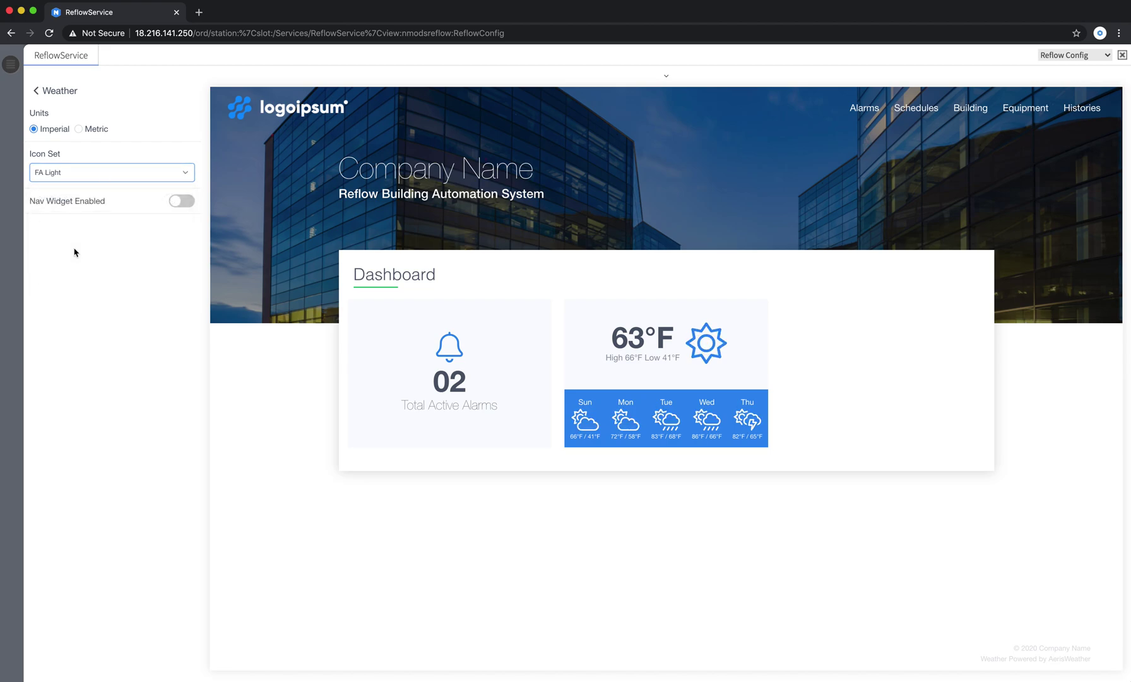
Set the weather icon set to ION iOS Outlines
click(109, 176)
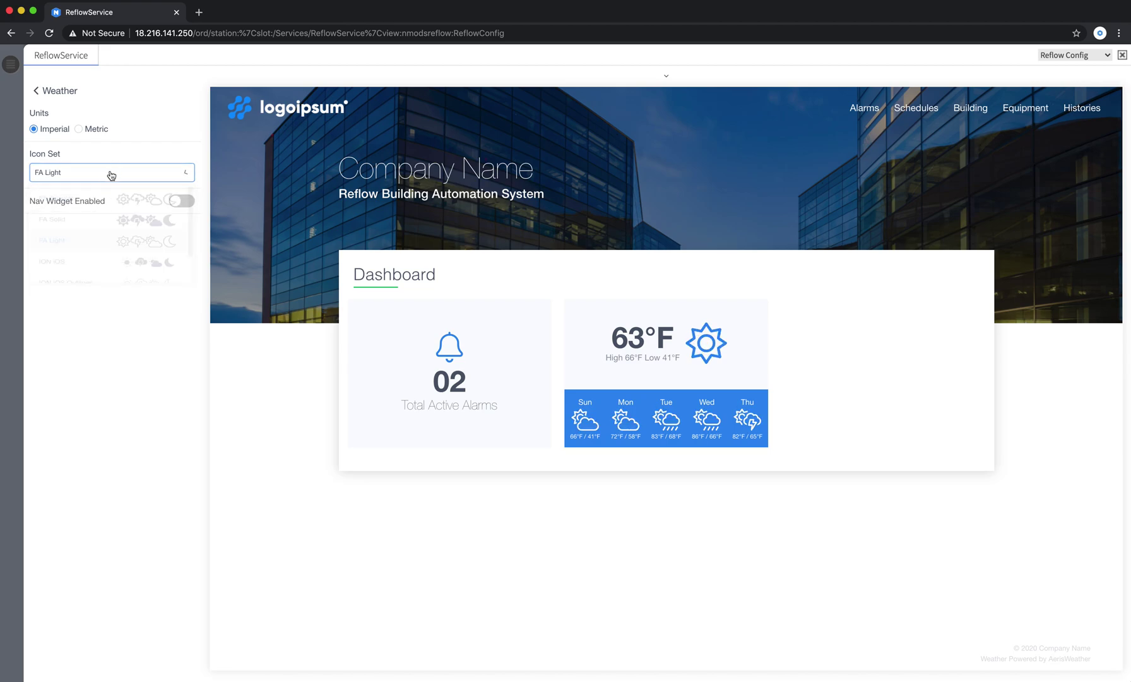
scroll(88, 272, down, 2)
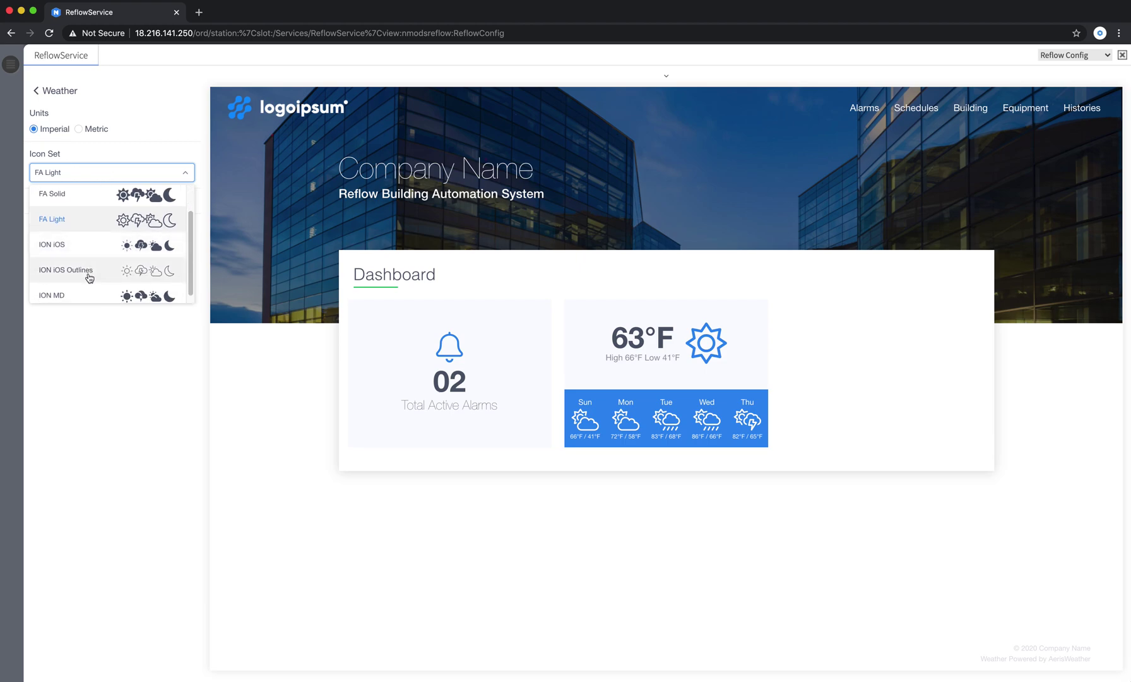
click(89, 277)
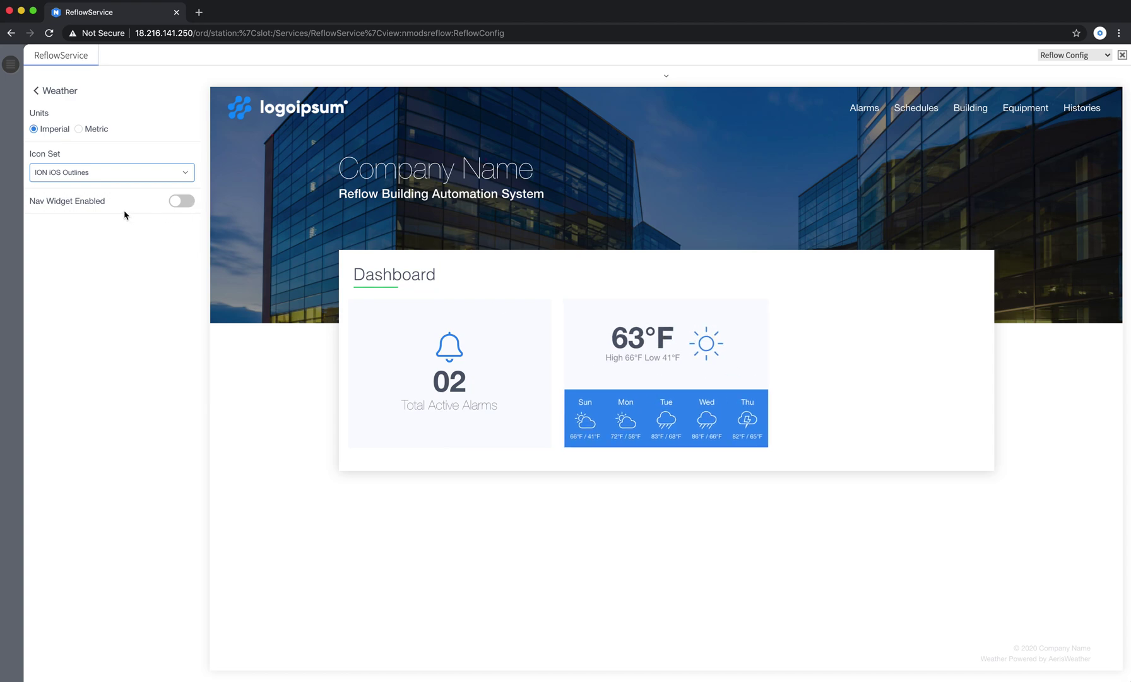
Enable the weather nav widget, toggling it off and on once to compare the navigation bar
click(183, 202)
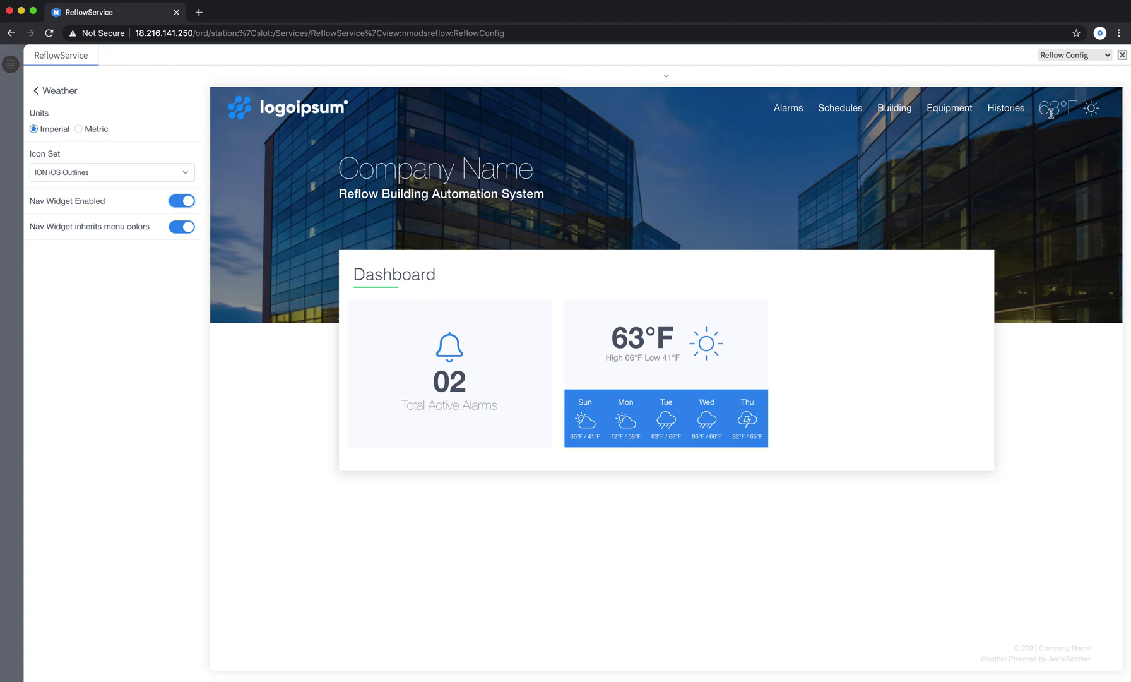
click(182, 202)
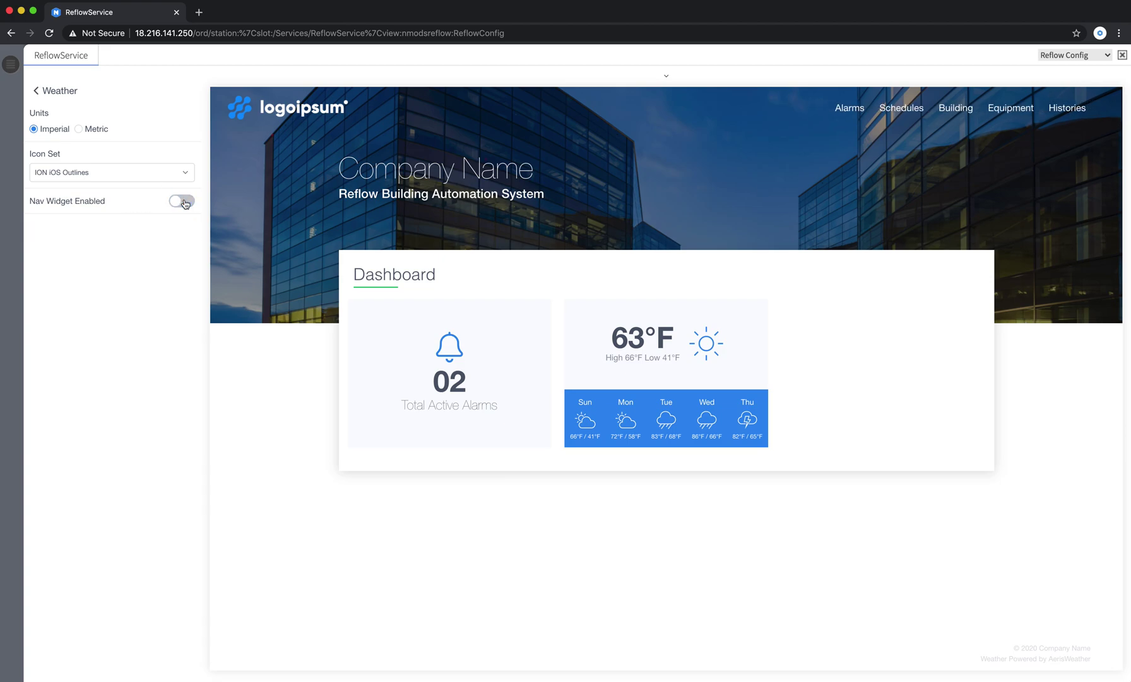
click(183, 202)
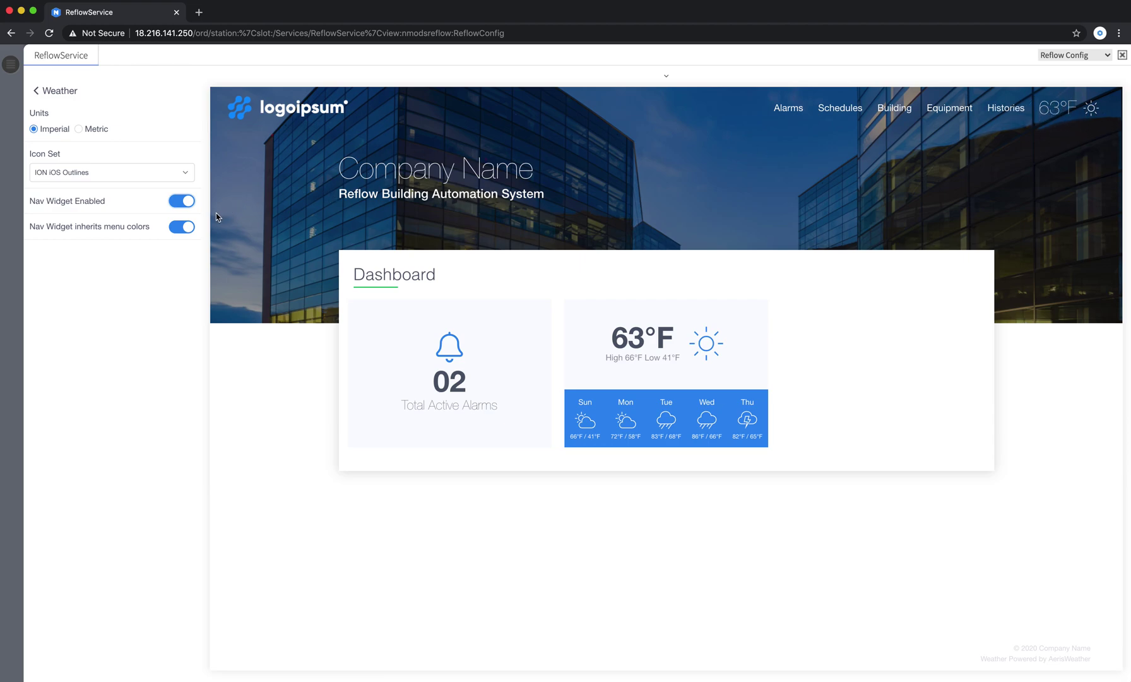
Turn off menu color inheritance for the nav widget and set its background to a semi-transparent near-black color
click(183, 227)
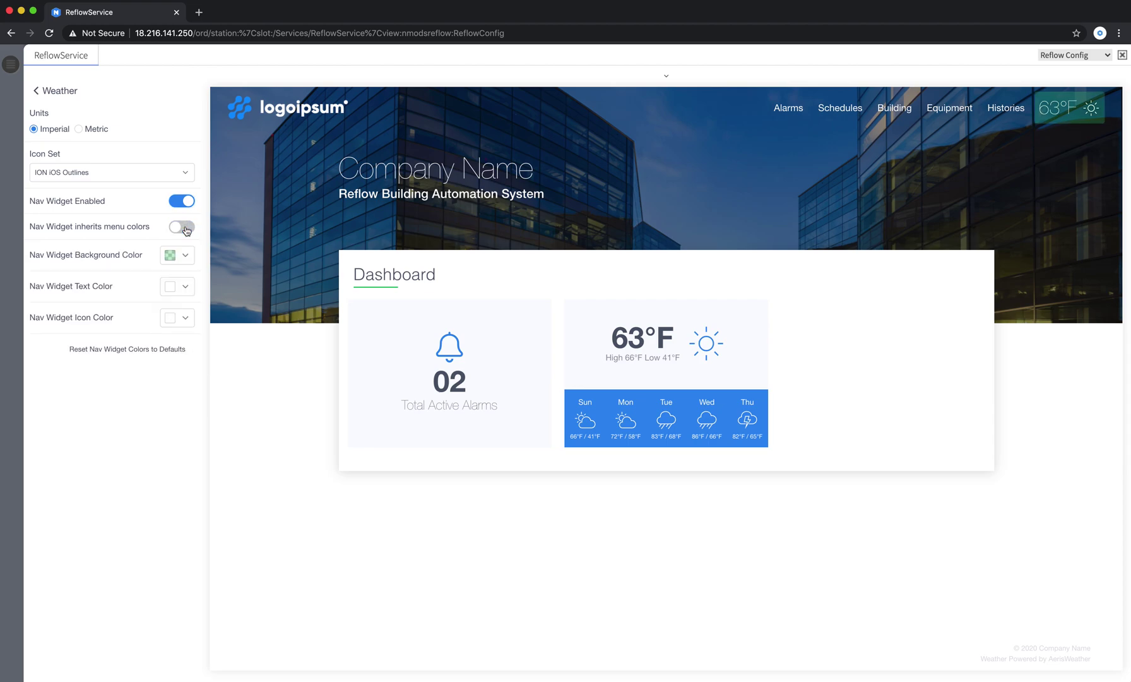
click(172, 256)
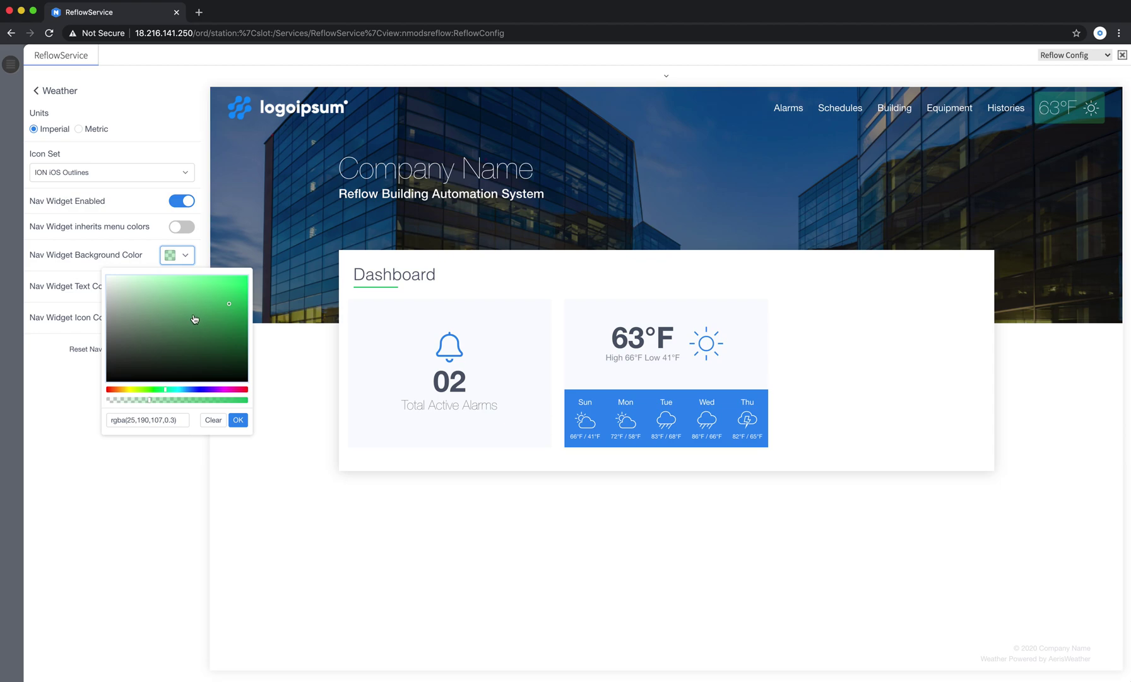
mouse_move(189, 326)
mouse_down()
mouse_move(106, 382)
mouse_move(168, 405)
mouse_move(209, 403)
mouse_move(142, 402)
mouse_move(187, 402)
mouse_move(151, 403)
mouse_move(175, 401)
mouse_up()
click(238, 420)
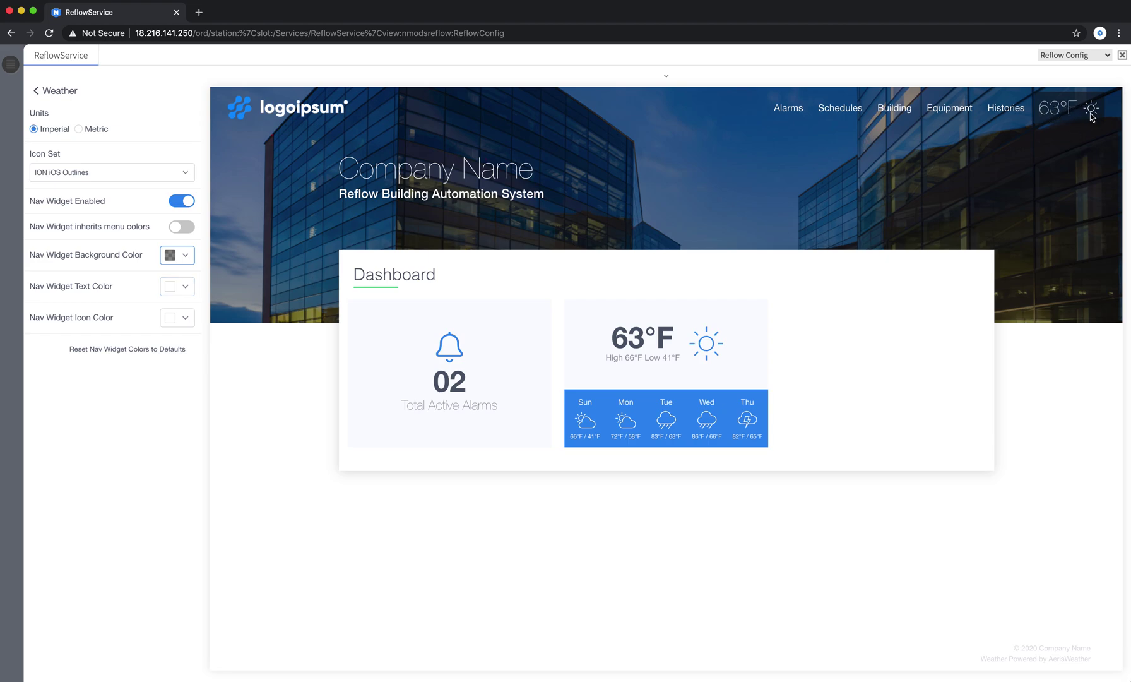
Try red #FF0000 as the nav widget text color and clear it
click(170, 282)
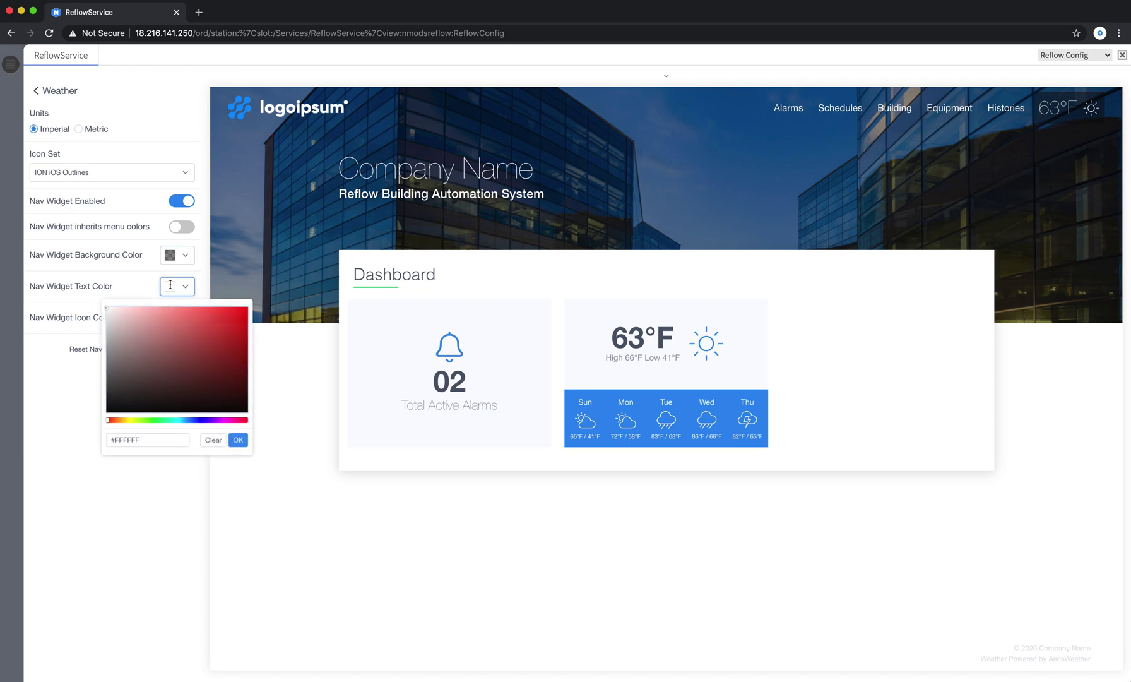
drag(177, 366, 251, 303)
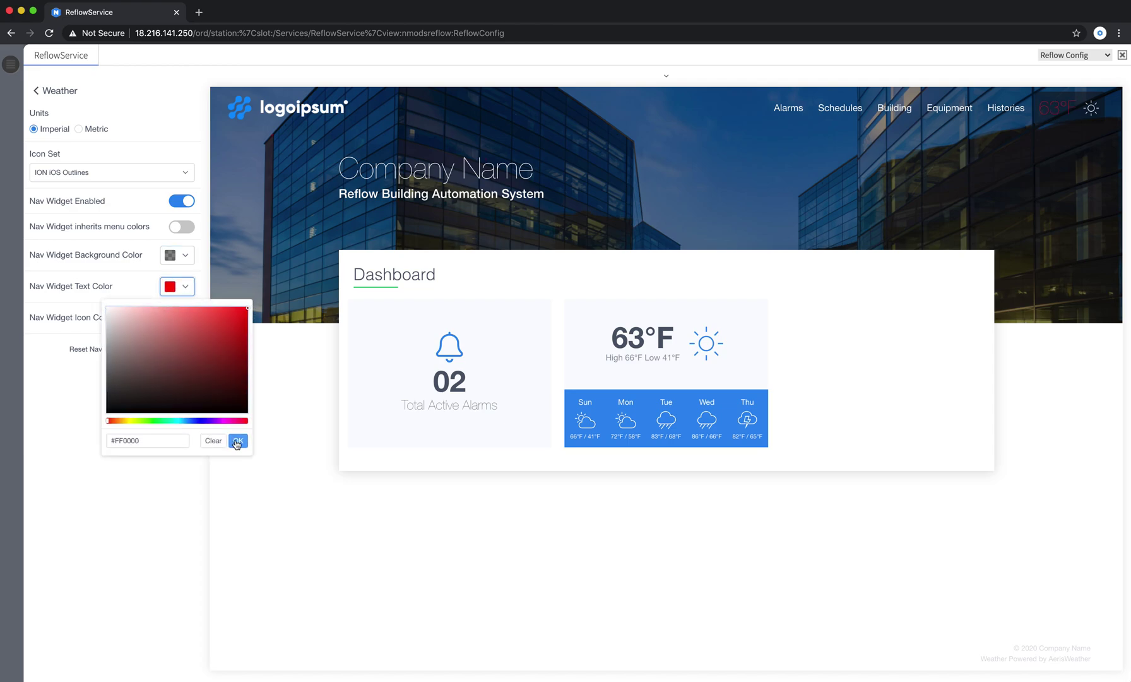
click(212, 441)
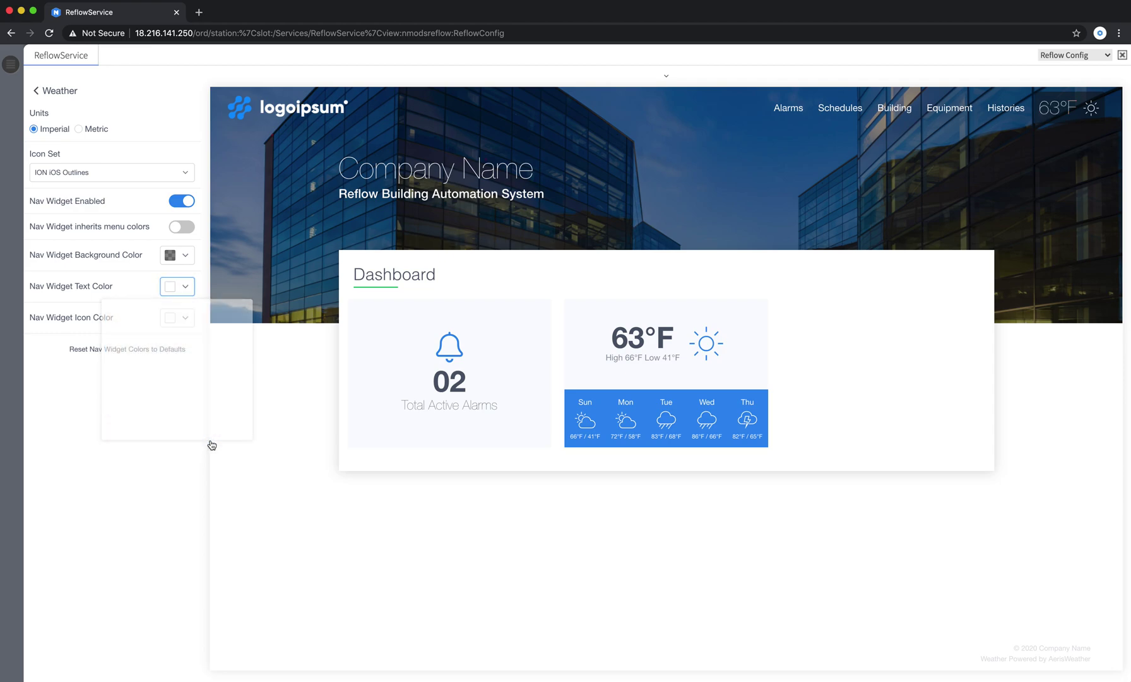
Try a different nav widget icon color, clear it, and leave the weather display settings
click(168, 317)
click(196, 452)
mouse_move(189, 392)
mouse_down()
mouse_move(207, 354)
mouse_move(245, 335)
mouse_move(132, 346)
mouse_move(167, 378)
mouse_move(179, 420)
mouse_move(199, 372)
mouse_up()
click(212, 473)
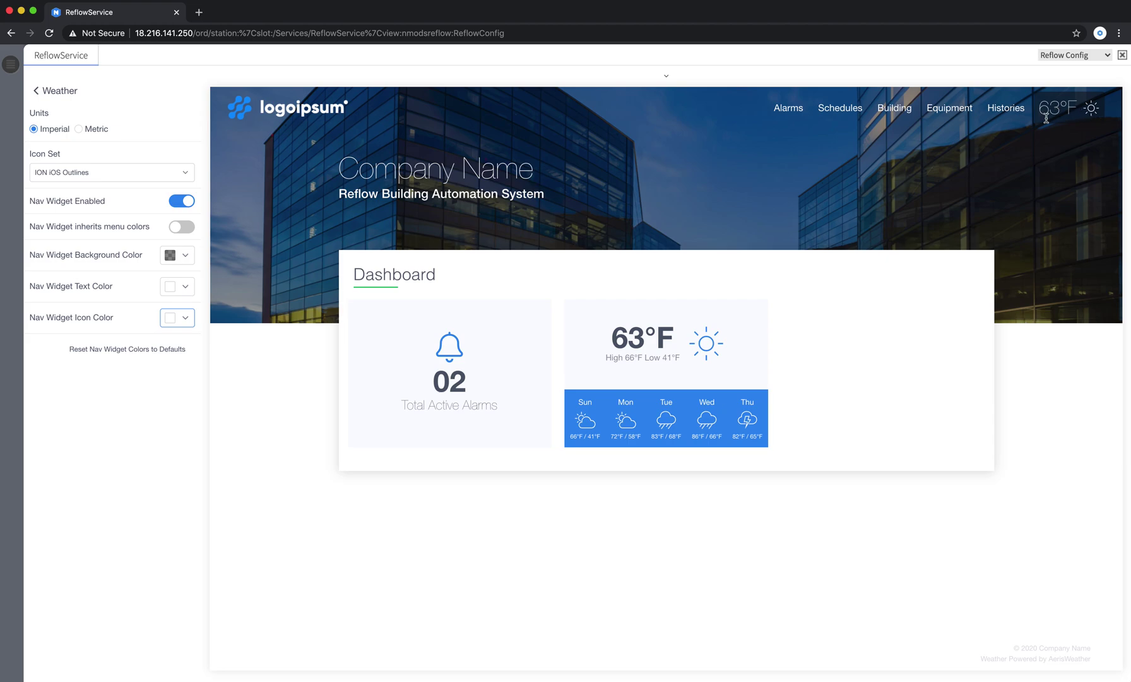
click(46, 96)
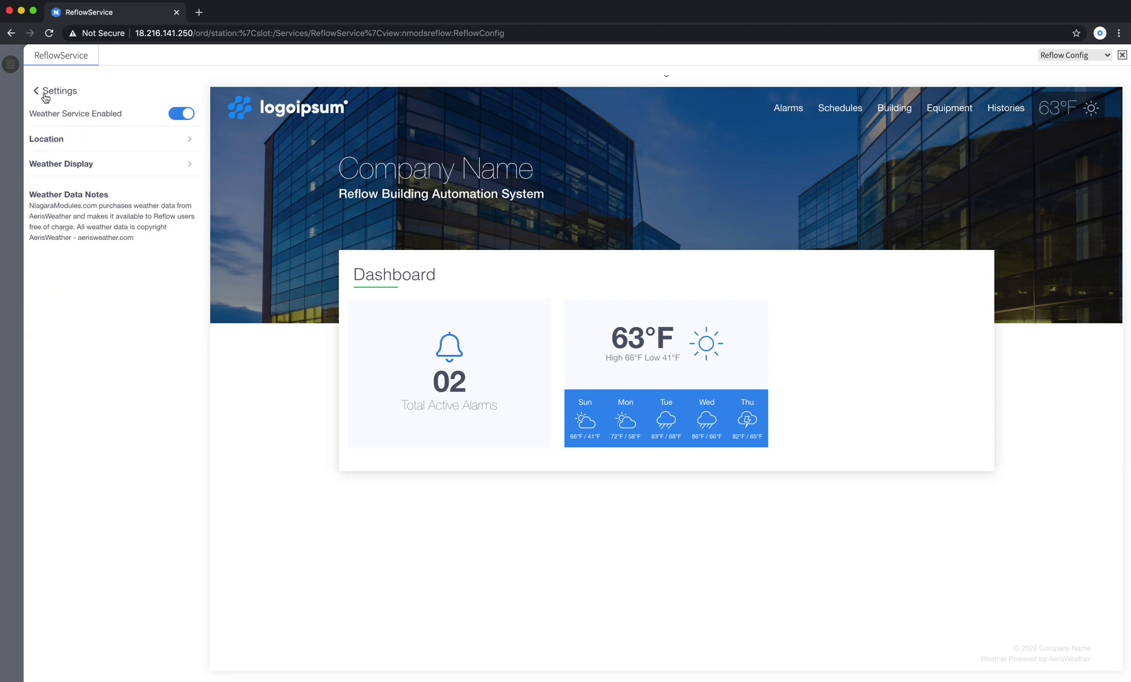